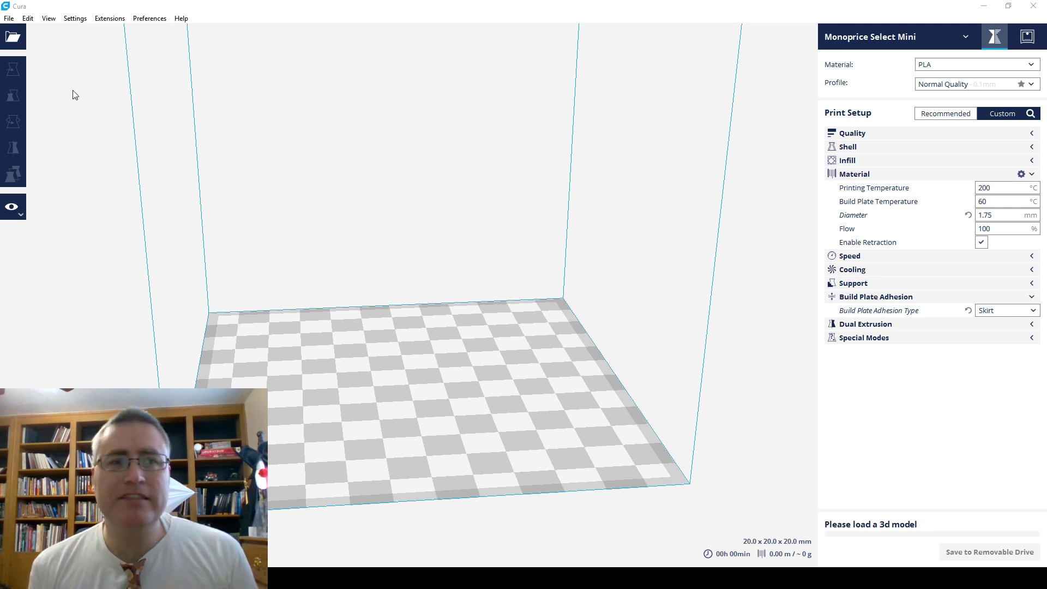
# - Load 1mmcube.stl, which arrives auto-scaled to 10000% (100 × 100 × 100 mm)
pyautogui.click(13, 37)
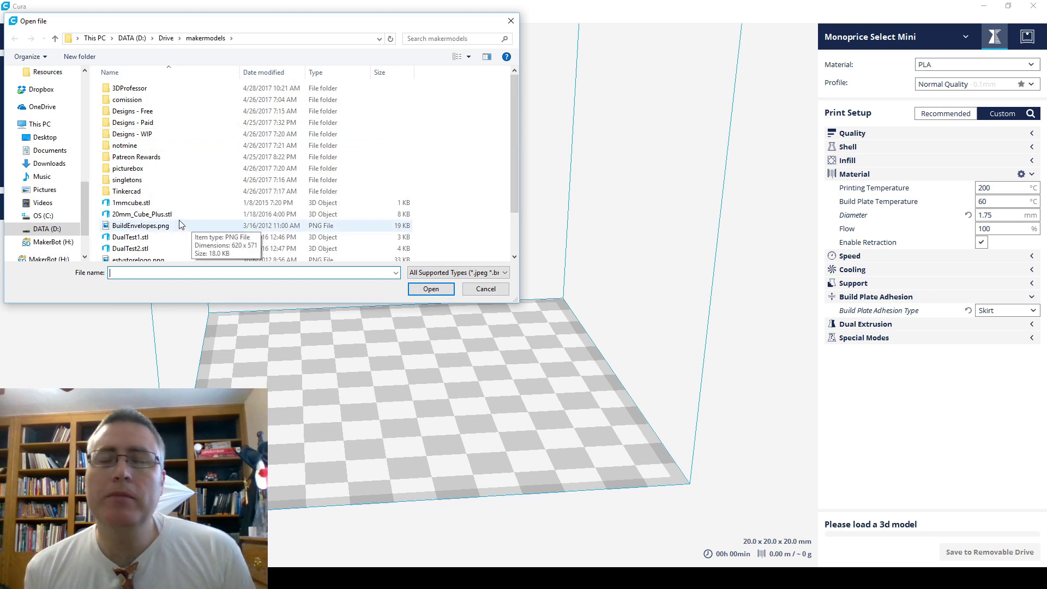
pyautogui.click(155, 207)
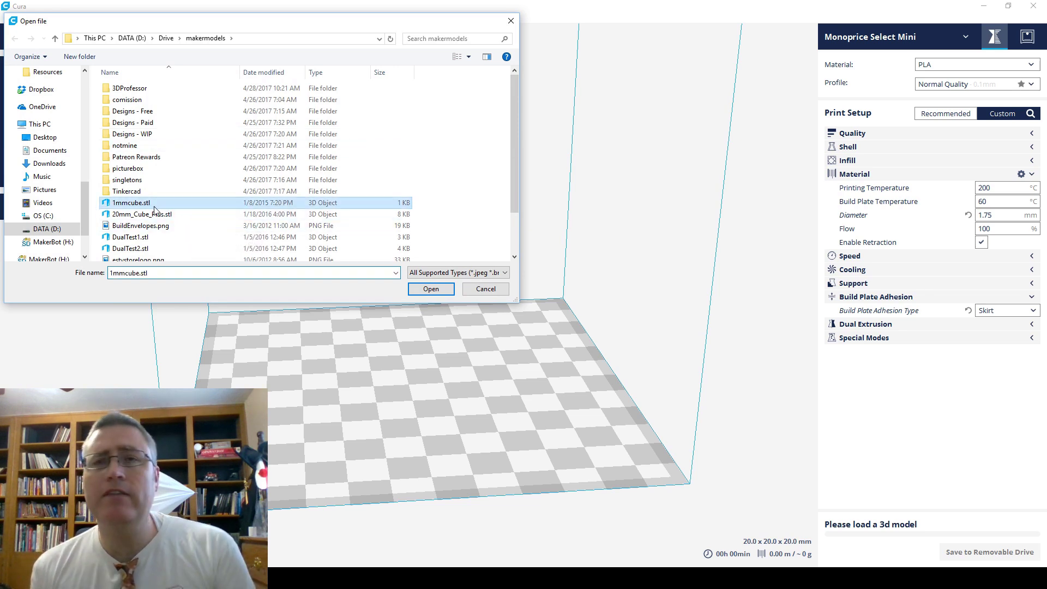
pyautogui.click(430, 289)
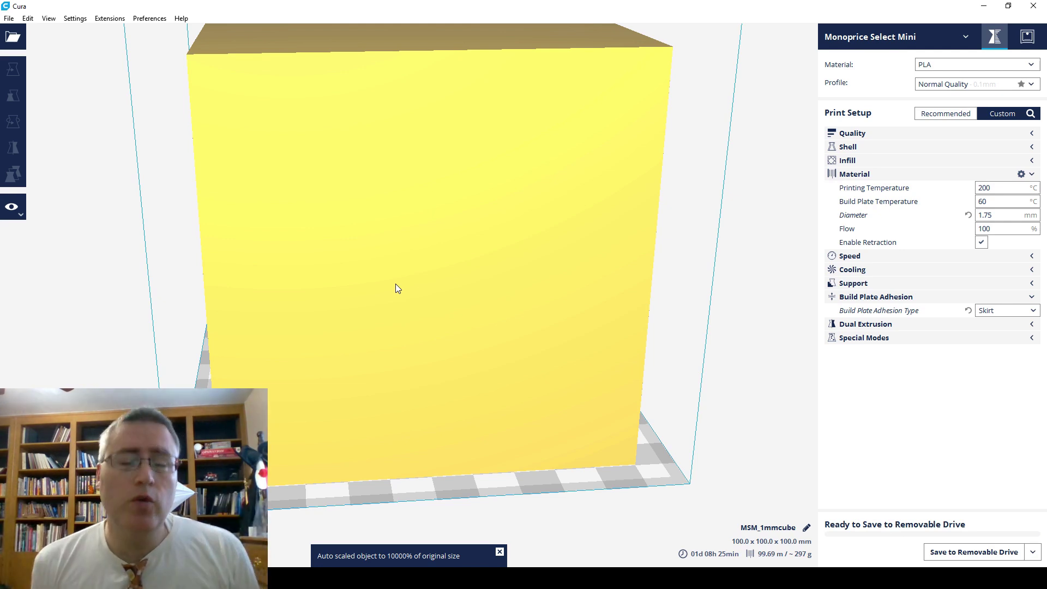
# - Select the cube and set its X scale to 100%, shrinking it to 1 mm
pyautogui.click(517, 239)
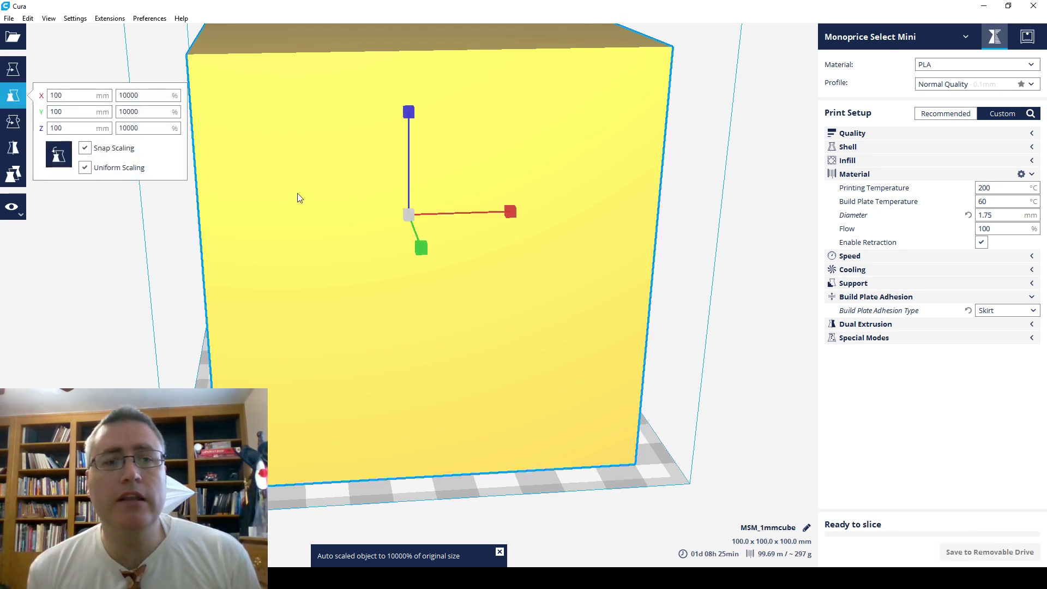
pyautogui.doubleClick(137, 95)
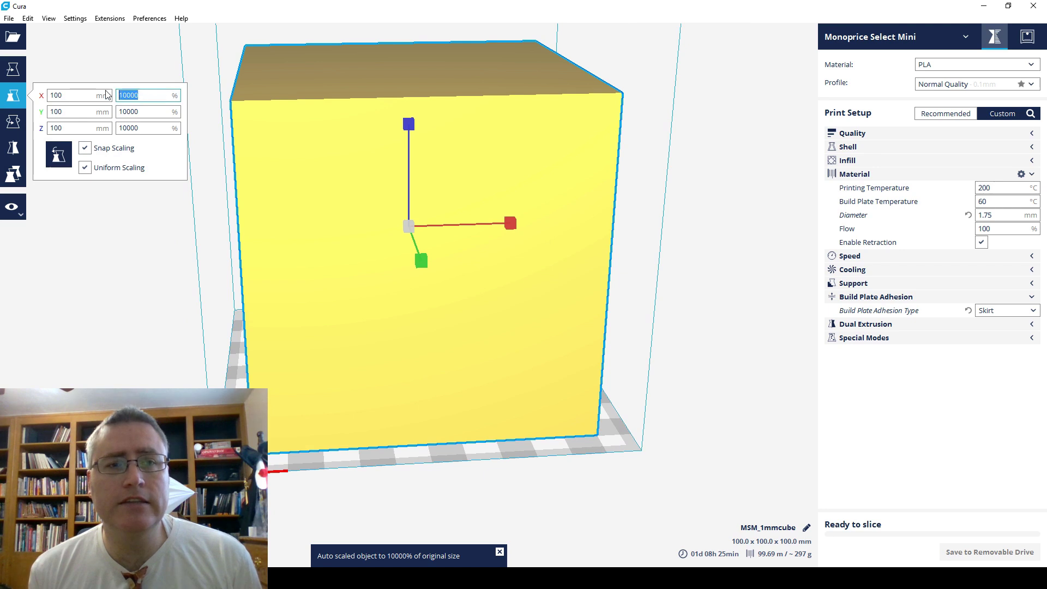
pyautogui.write('1')
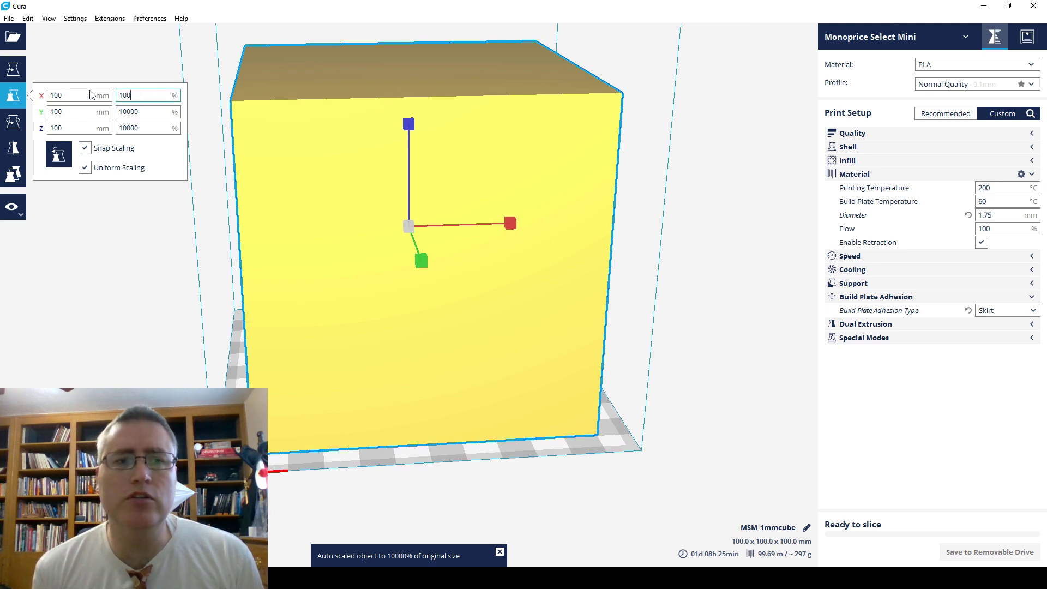
pyautogui.write('00')
pyautogui.press('Return')
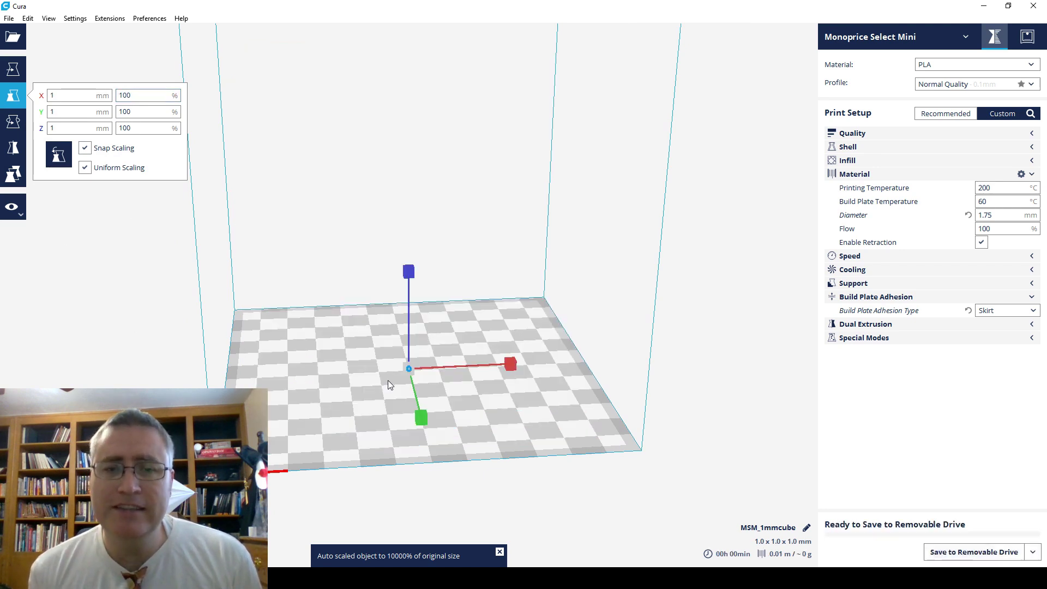
# - Enter 20 mm for X with uniform scaling, making the cube 20 × 20 × 20 mm
pyautogui.scroll(3, 424, 378)
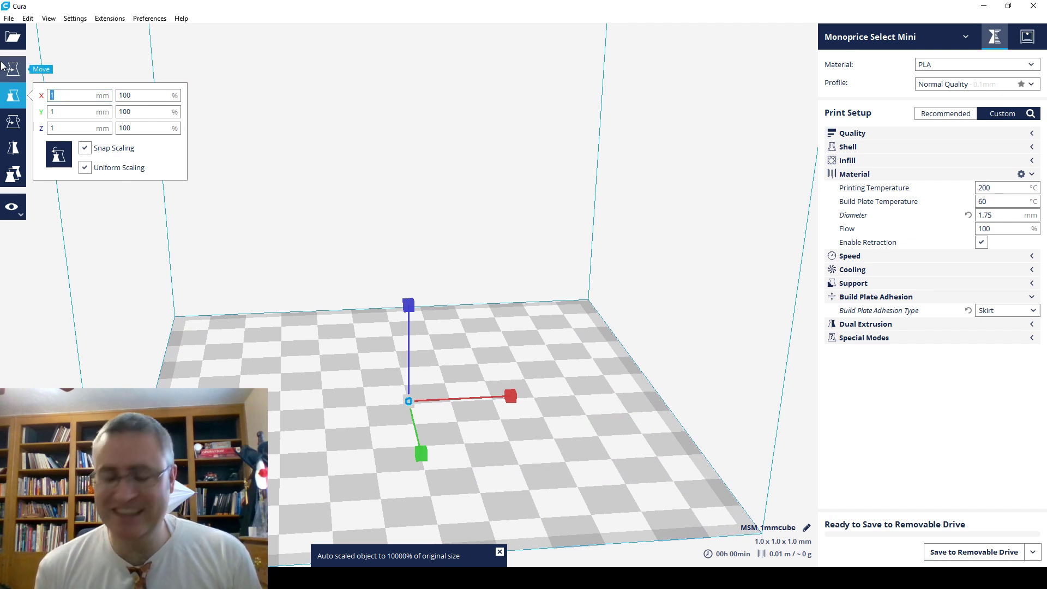
pyautogui.write('20')
pyautogui.press('Return')
pyautogui.scroll(-2, 442, 340)
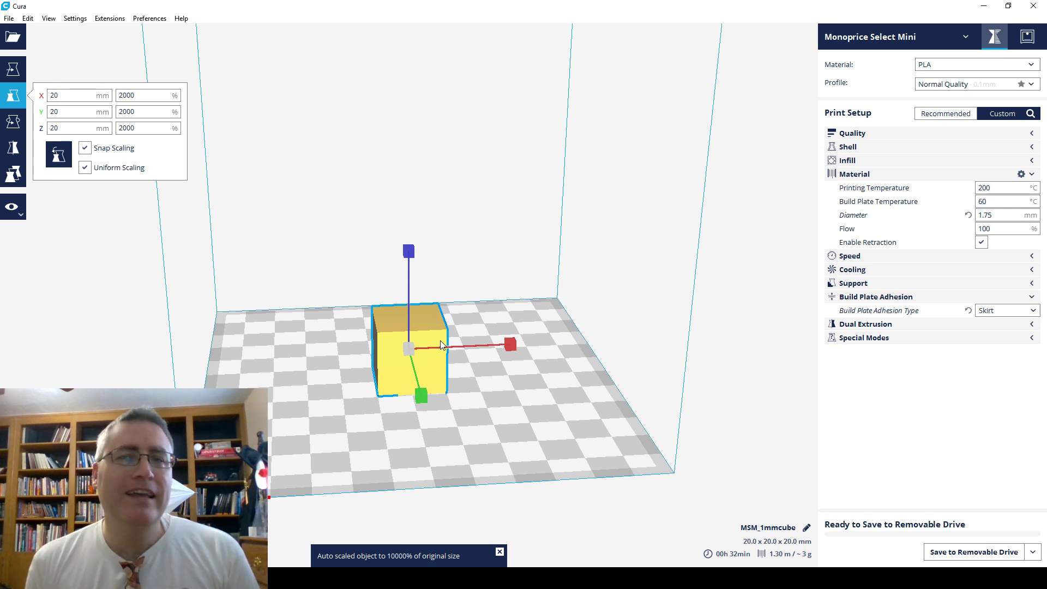
pyautogui.click(17, 211)
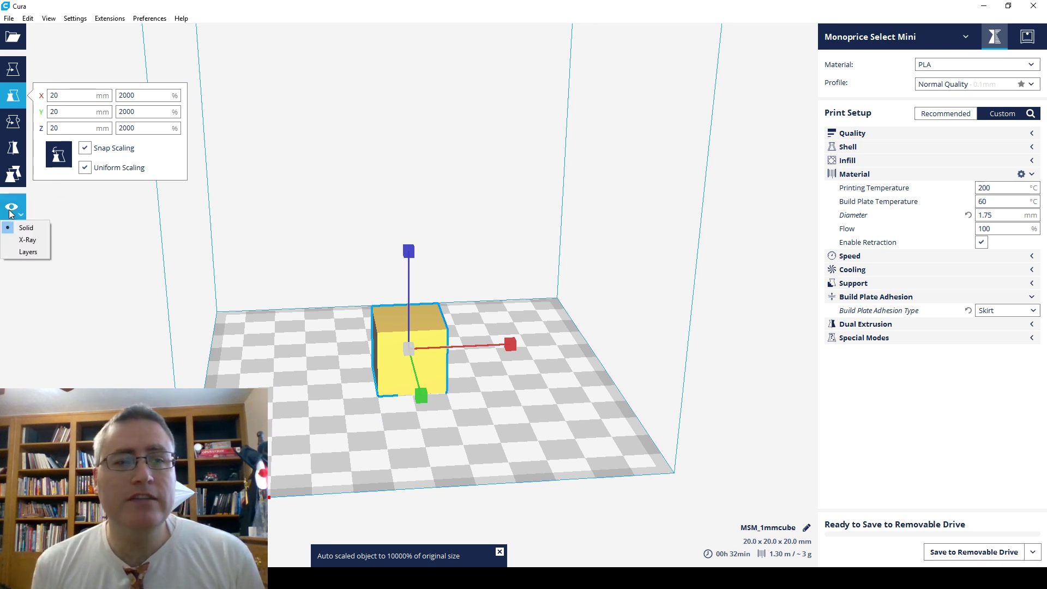
# - Switch to the Layers view and try resizing the cube to 19.9 mm
pyautogui.click(27, 252)
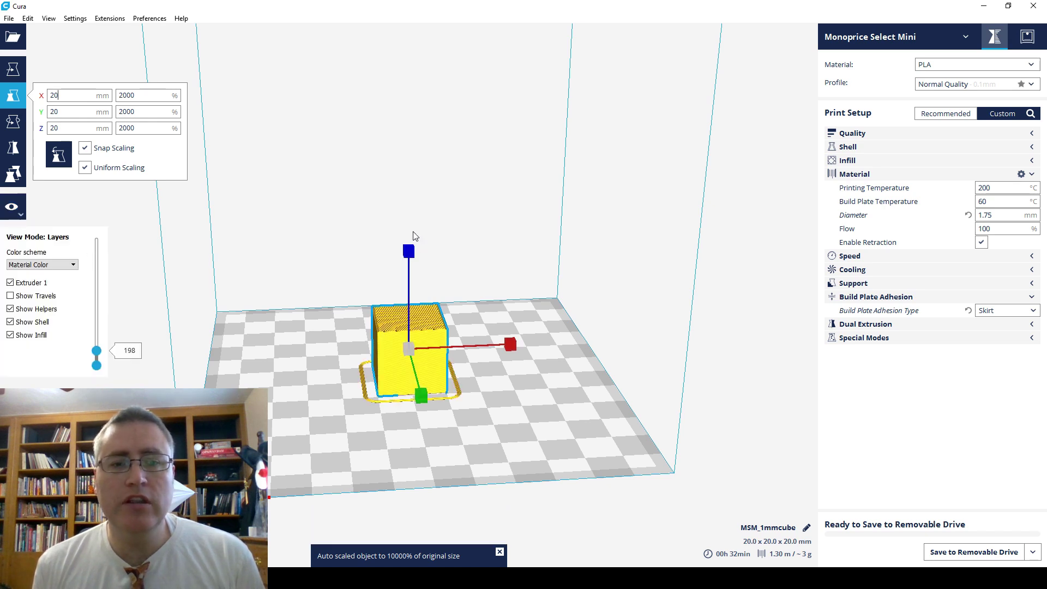
pyautogui.press('BackSpace')
pyautogui.press('BackSpace')
pyautogui.write('19.9')
pyautogui.press('Return')
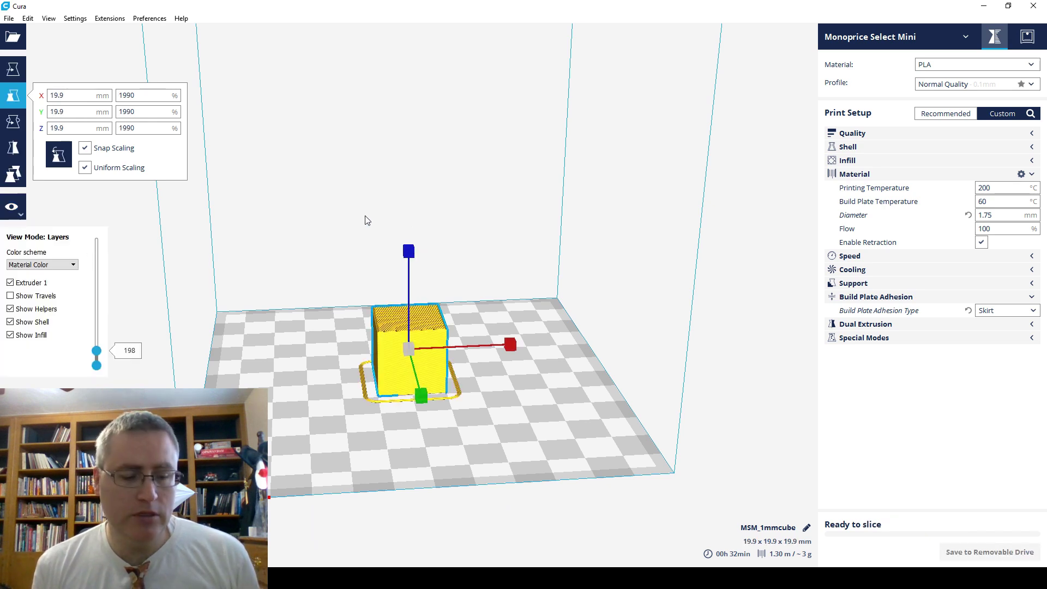
# - Undo the resize back to 20 mm and tilt the camera to look down on the cube
pyautogui.click(3, 96)
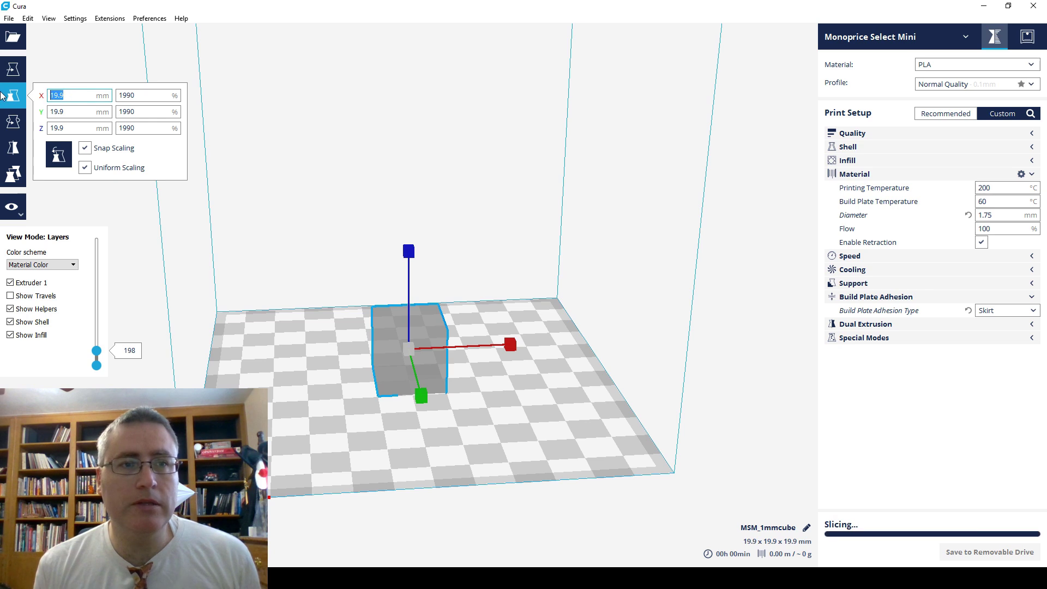
pyautogui.hotkey('ctrl', 'z')
pyautogui.press('t')
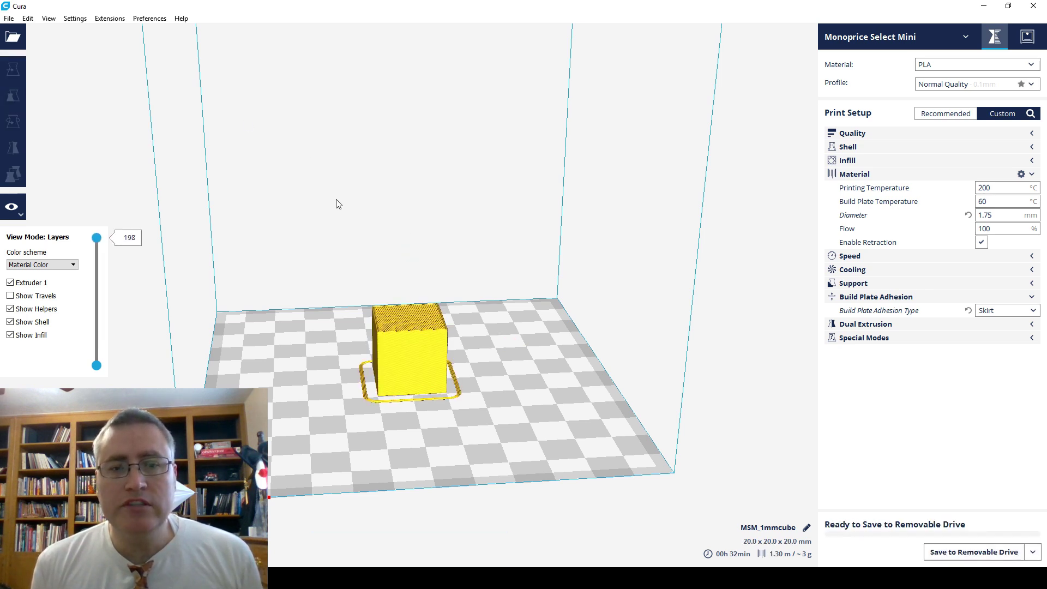
pyautogui.moveTo(337, 204); pyautogui.dragTo(332, 251, button='right')
pyautogui.scroll(2, 332, 251)
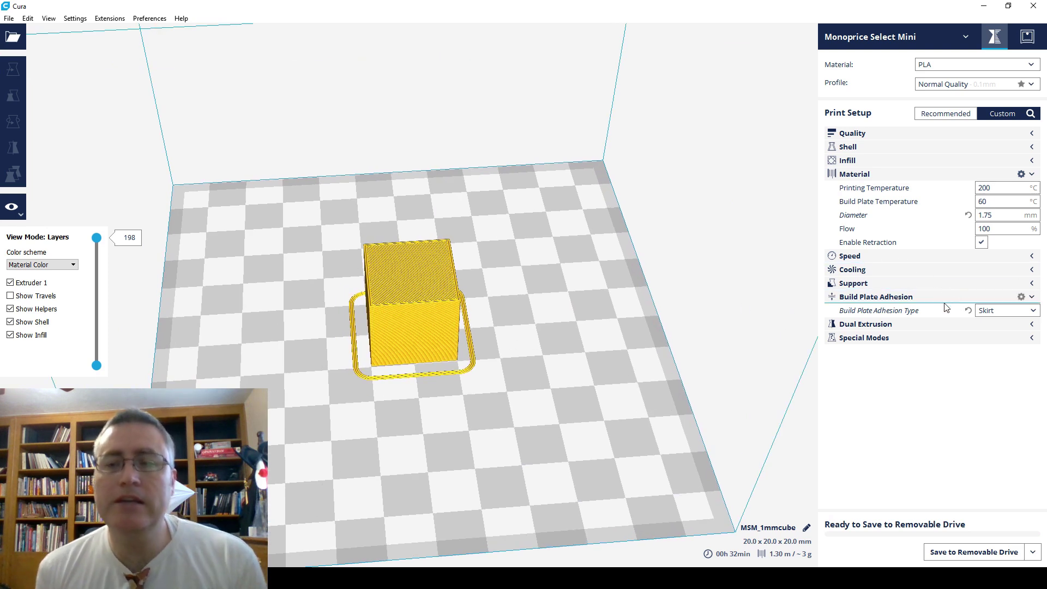
# - Change the build plate adhesion type to Brim
pyautogui.moveTo(1026, 317)
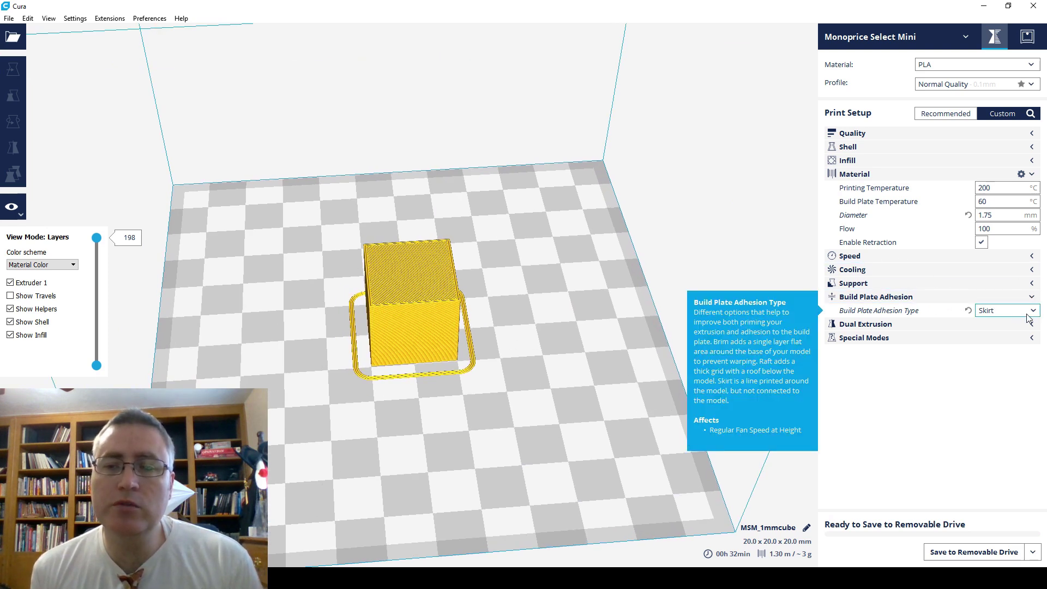
pyautogui.click(1028, 312)
pyautogui.click(1009, 333)
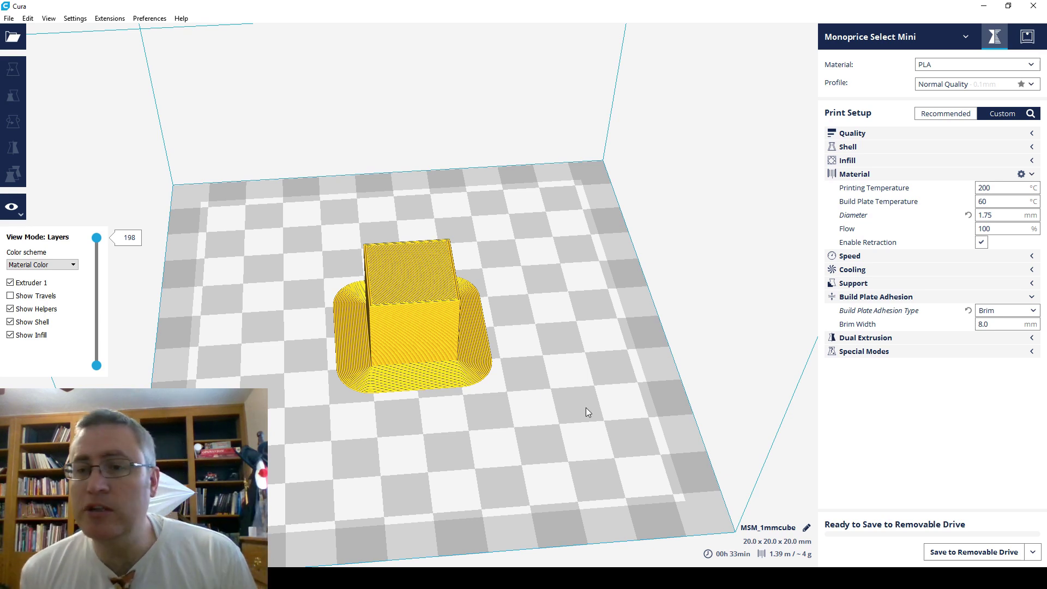
# - Switch adhesion back to Skirt and open Setting Visibility for Build Plate Adhesion
pyautogui.click(1020, 311)
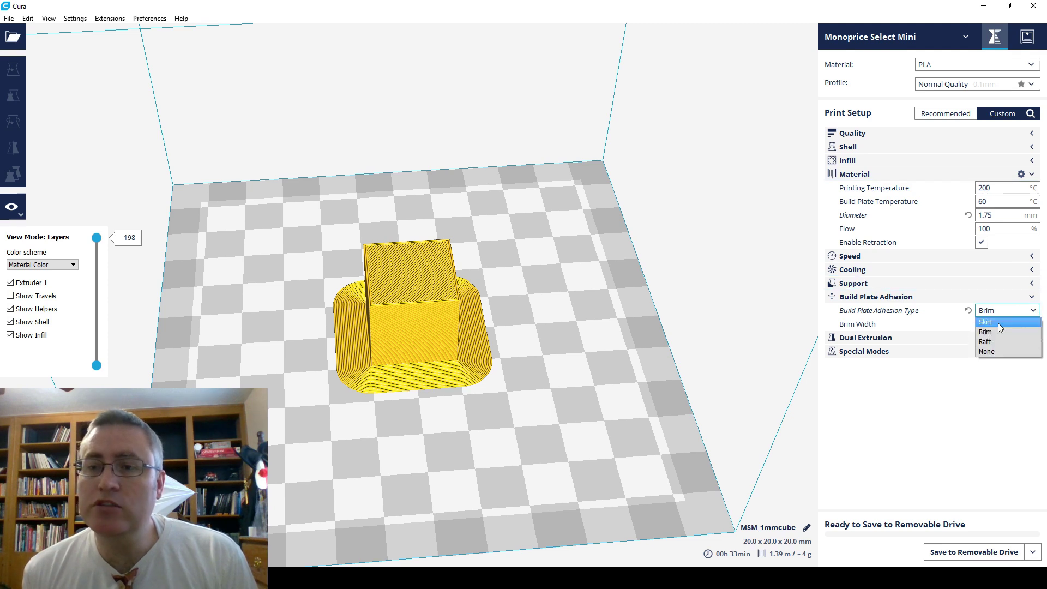
pyautogui.click(998, 322)
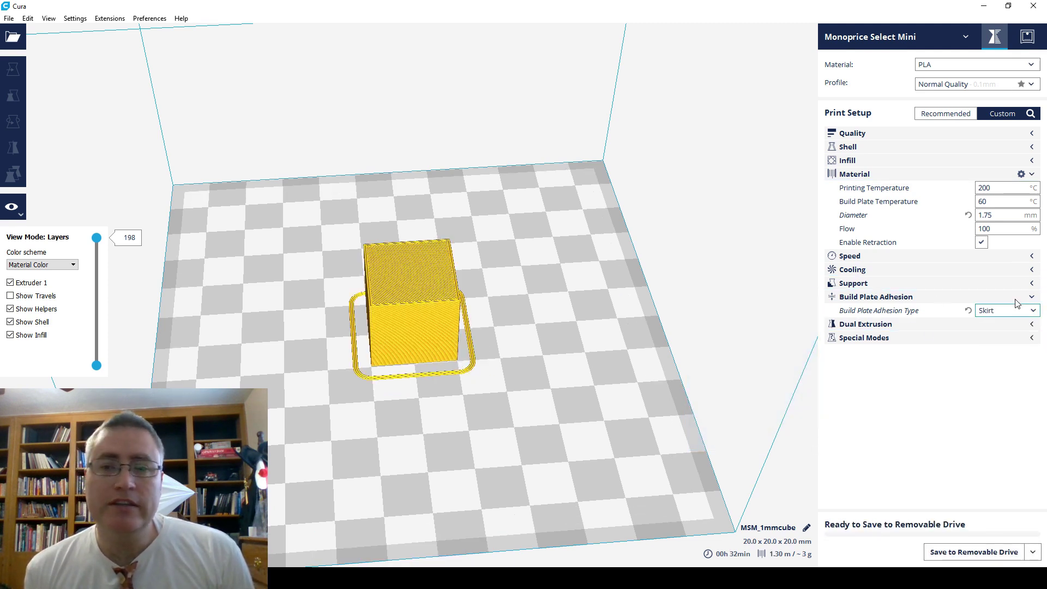
pyautogui.moveTo(1021, 298)
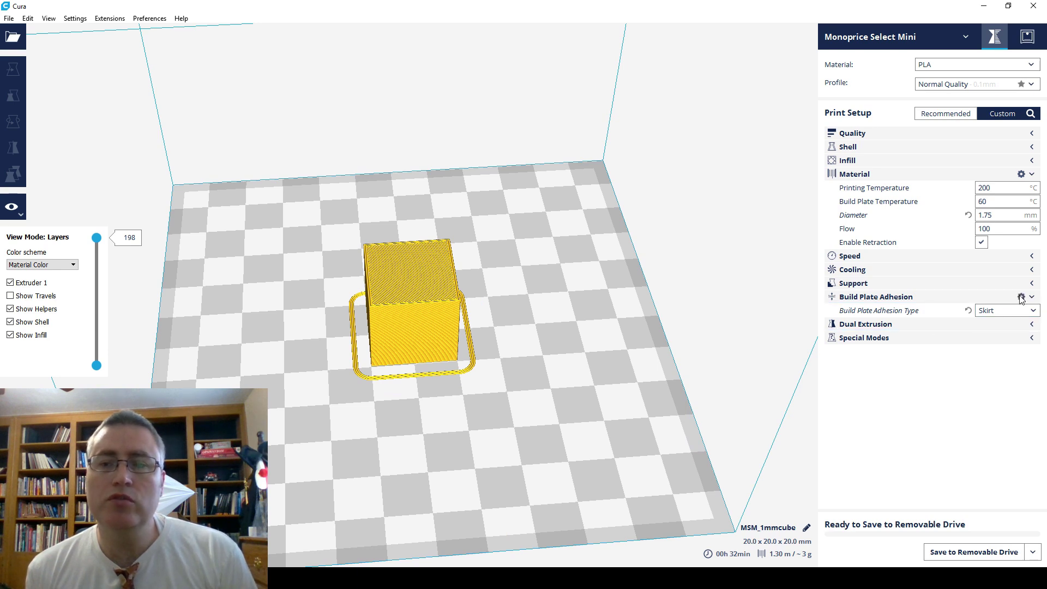
pyautogui.click(1021, 297)
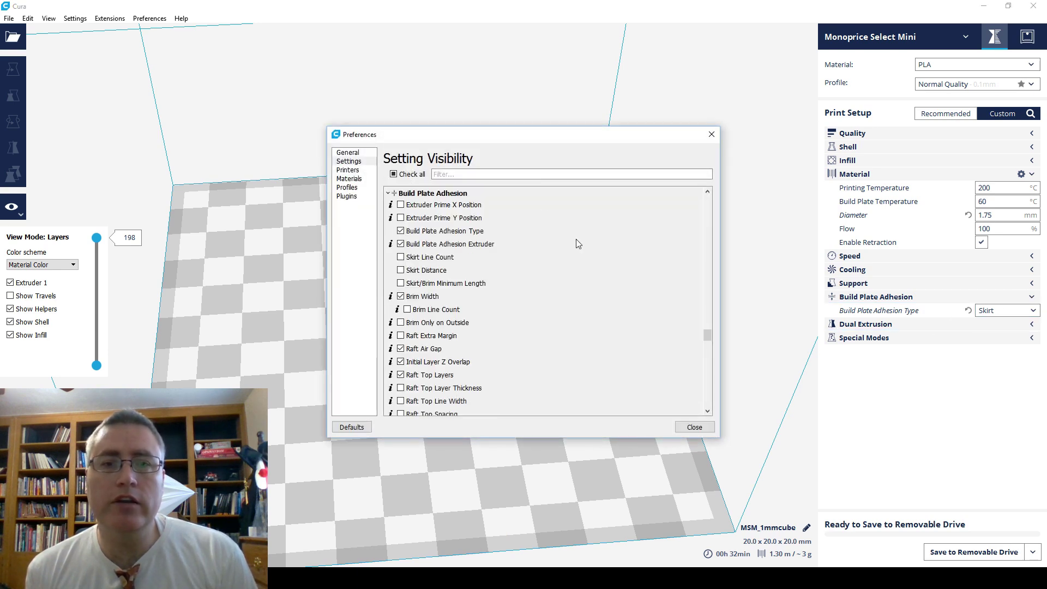
# - Filter the settings by 'skirt', enable Skirt Distance and Skirt Line Count, and close preferences
pyautogui.click(498, 174)
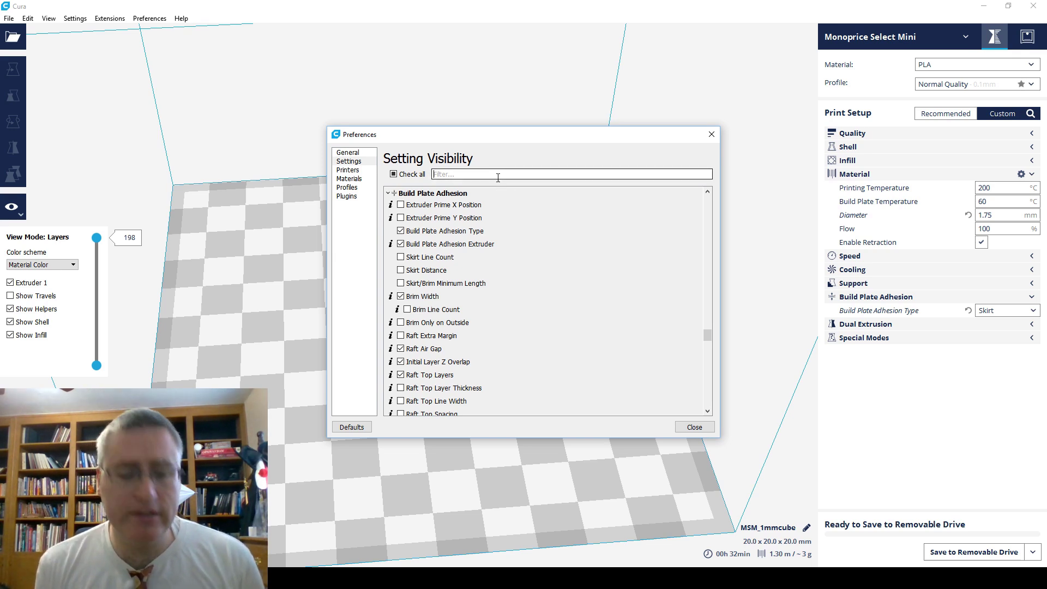
pyautogui.write('ski')
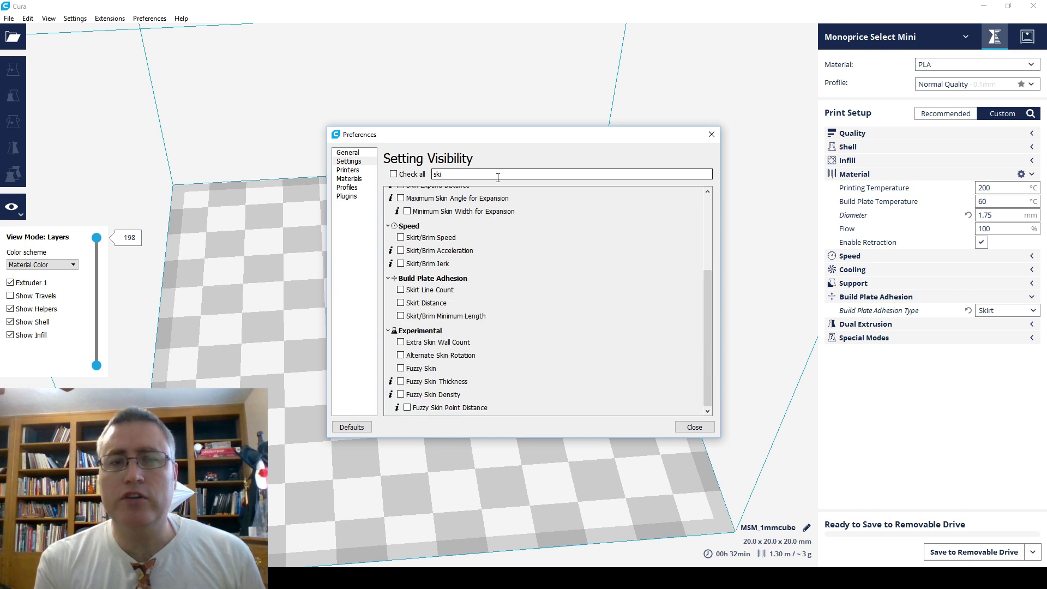
pyautogui.write('t')
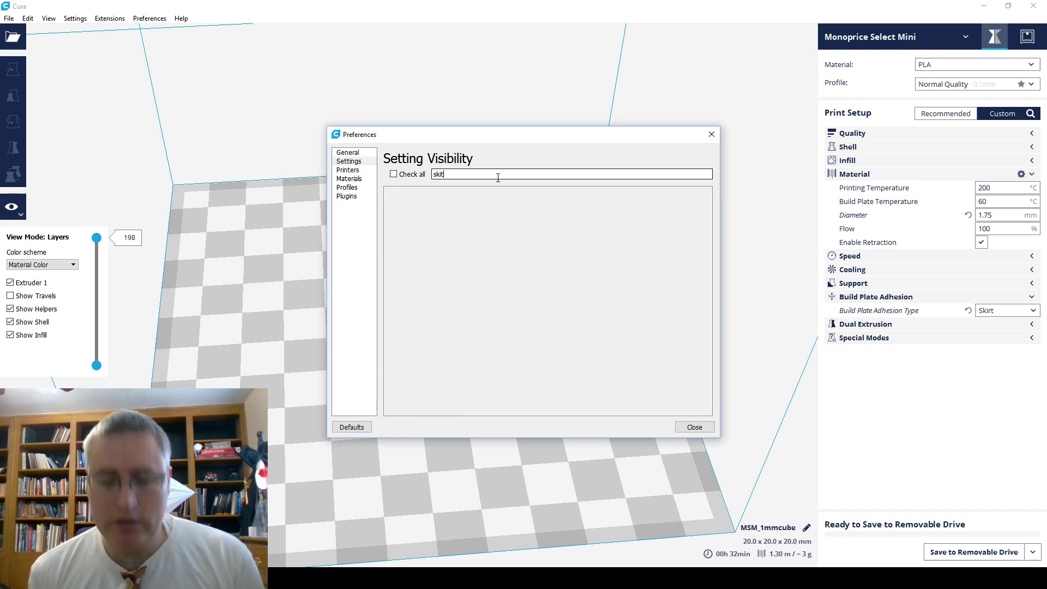
pyautogui.press('BackSpace')
pyautogui.write('r')
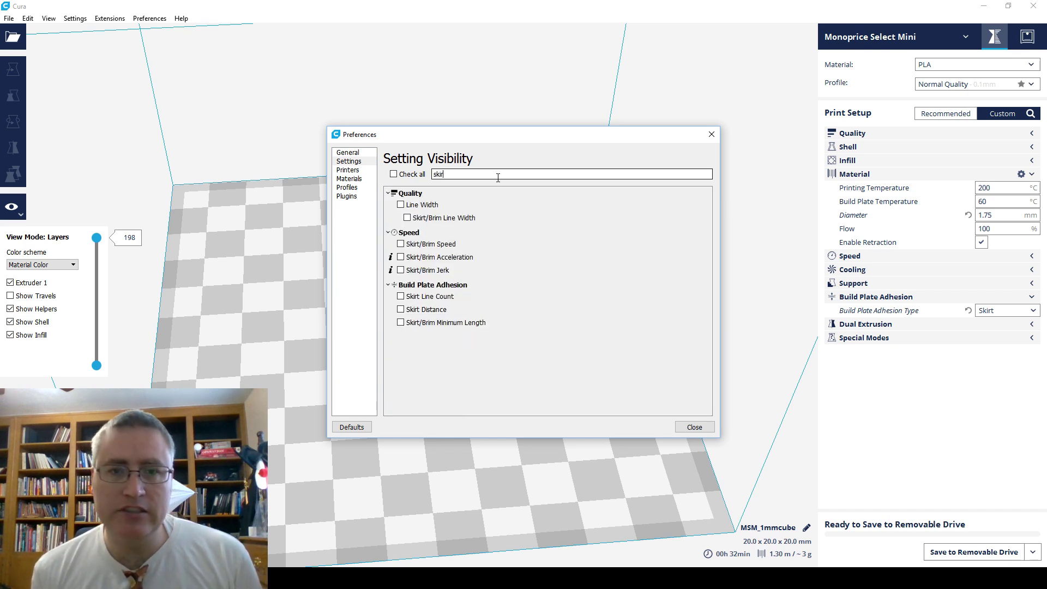
pyautogui.write('t')
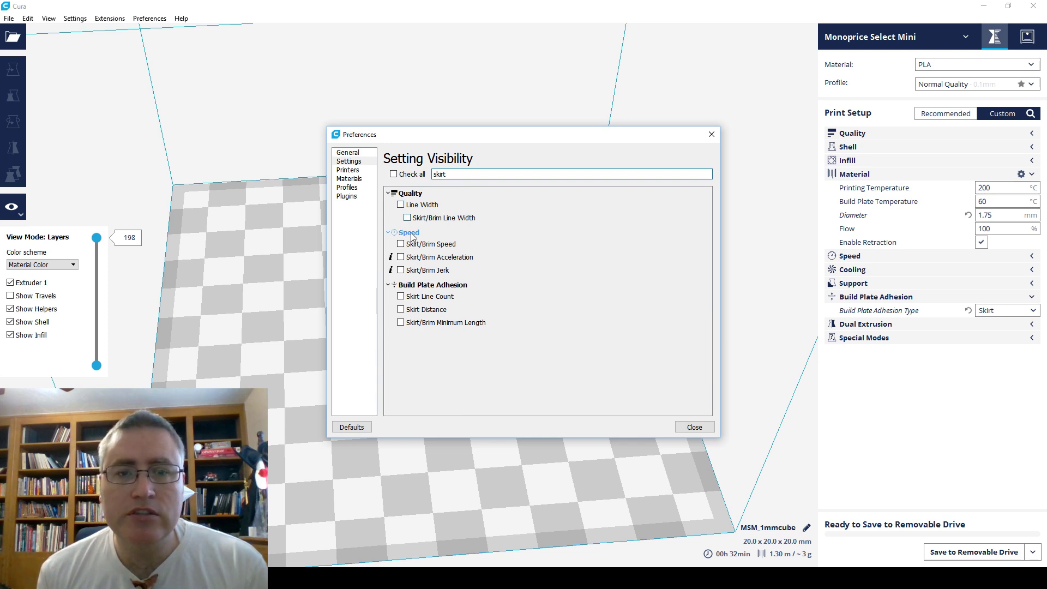
pyautogui.click(401, 310)
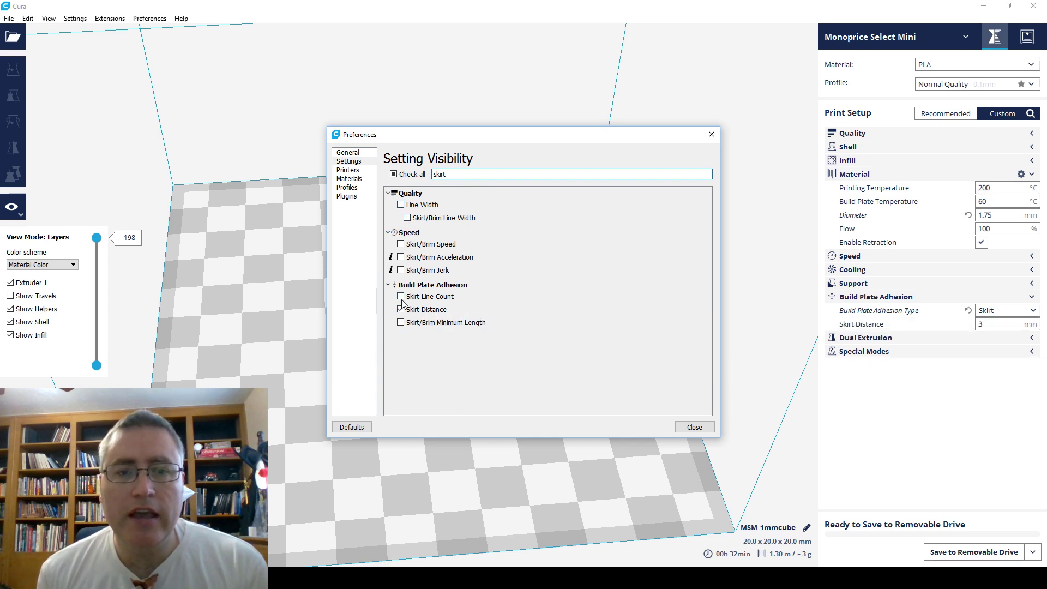
pyautogui.click(401, 297)
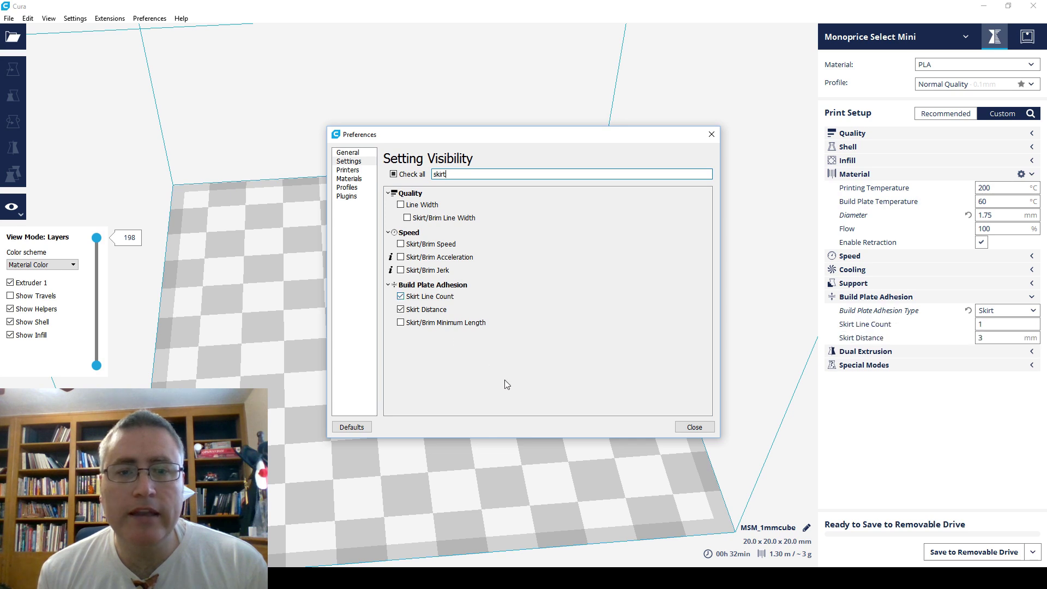
pyautogui.click(695, 428)
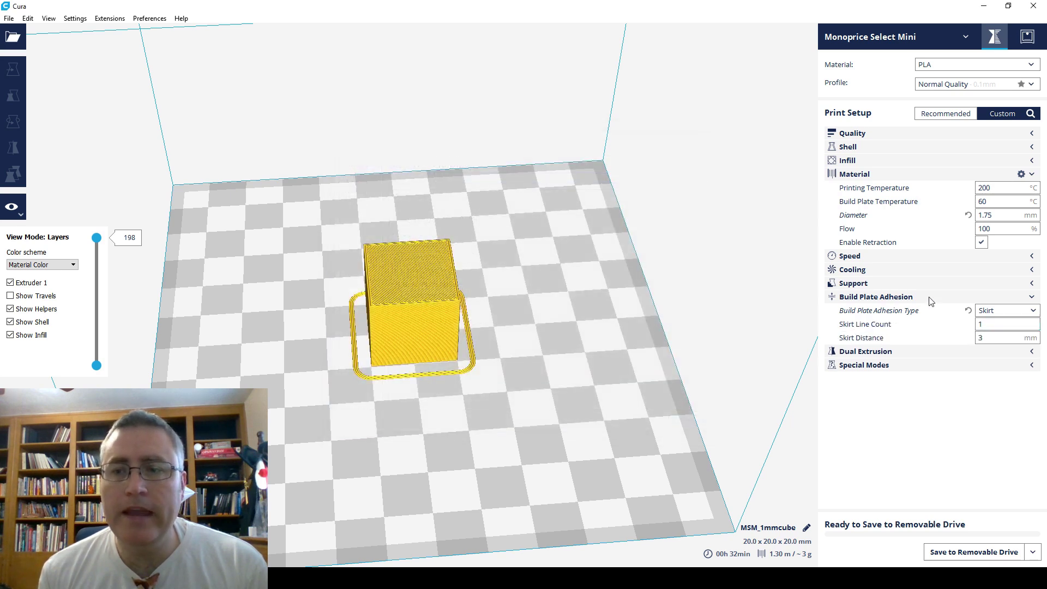
# - Set Skirt Distance to 45 mm and Skirt Line Count to 10
pyautogui.click(993, 338)
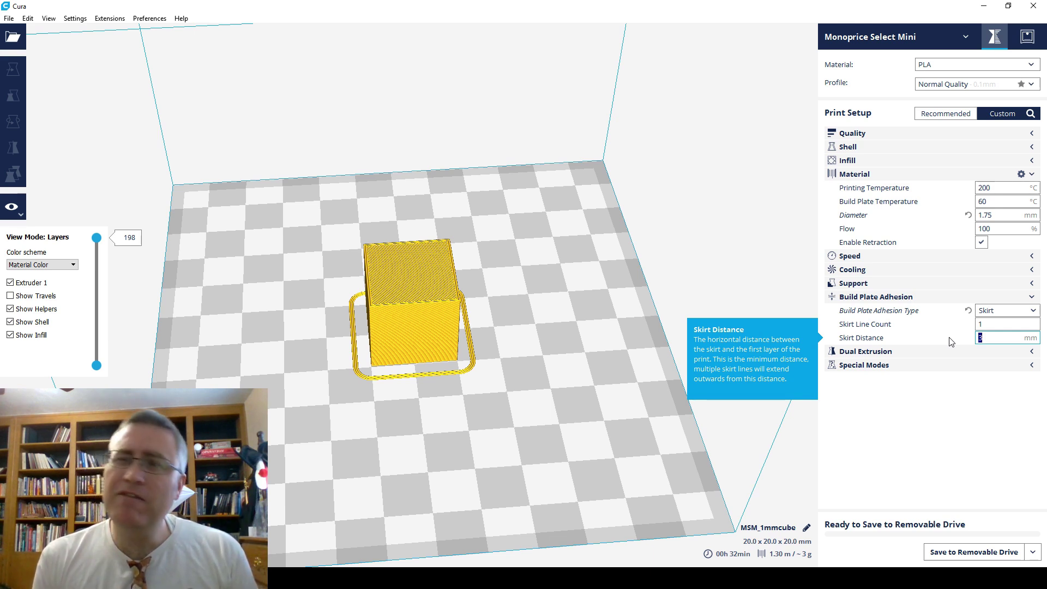
pyautogui.write('50')
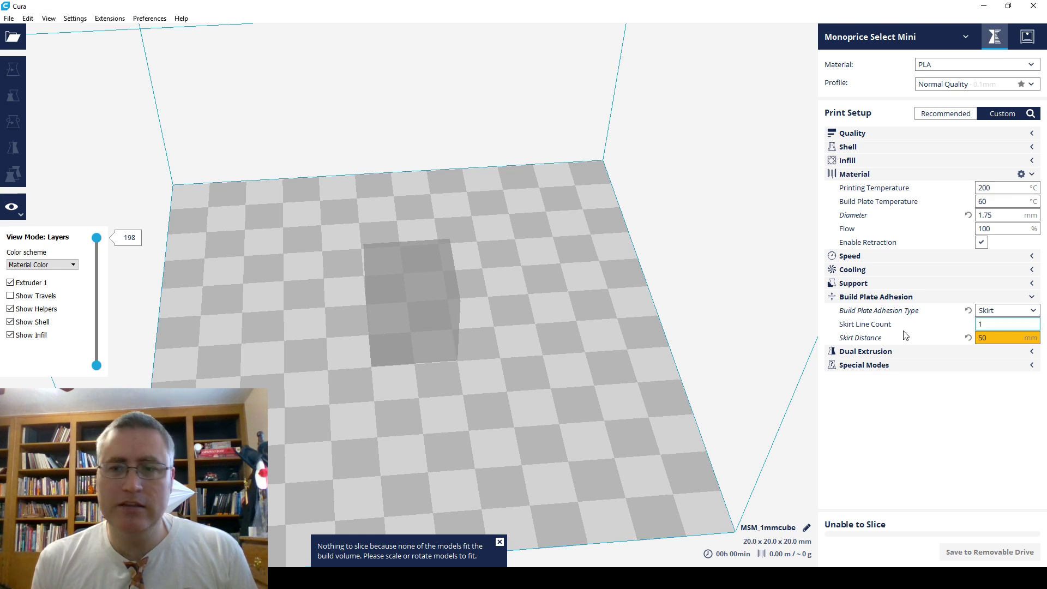
pyautogui.moveTo(992, 336); pyautogui.dragTo(961, 334)
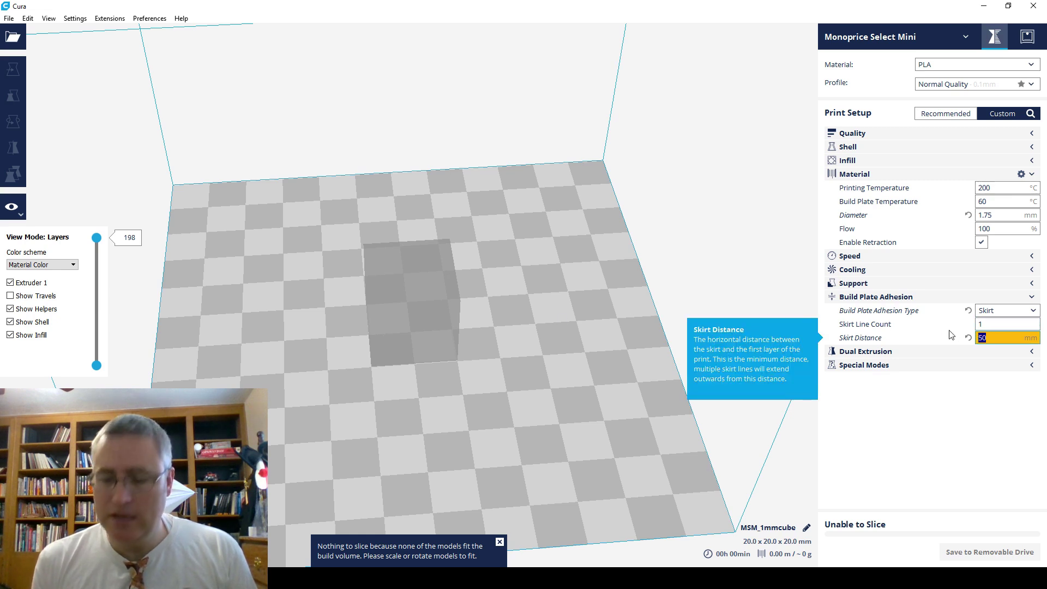
pyautogui.write('40')
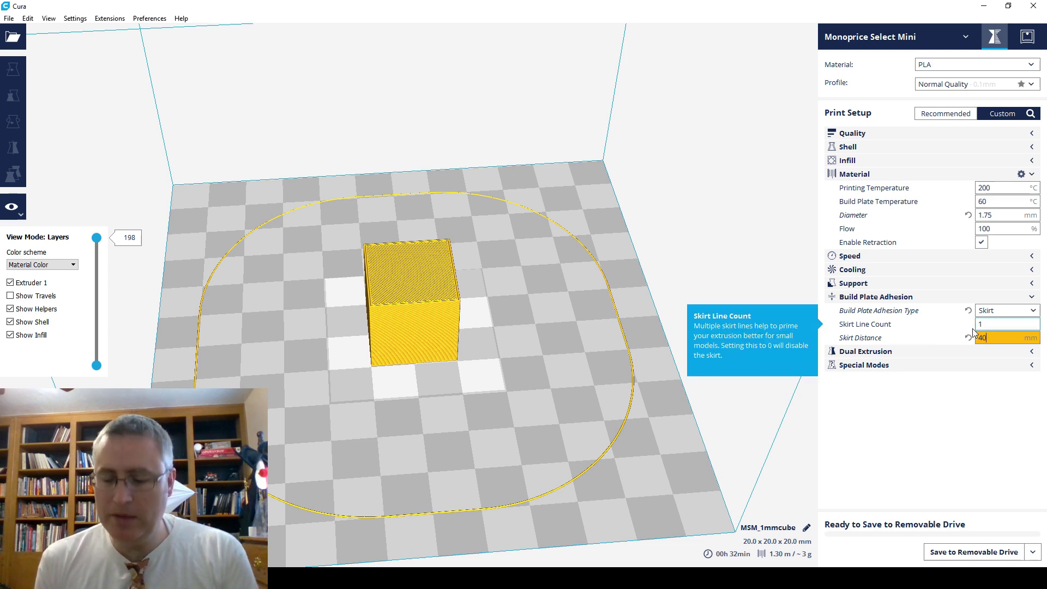
pyautogui.moveTo(988, 337); pyautogui.dragTo(973, 334)
pyautogui.write('45')
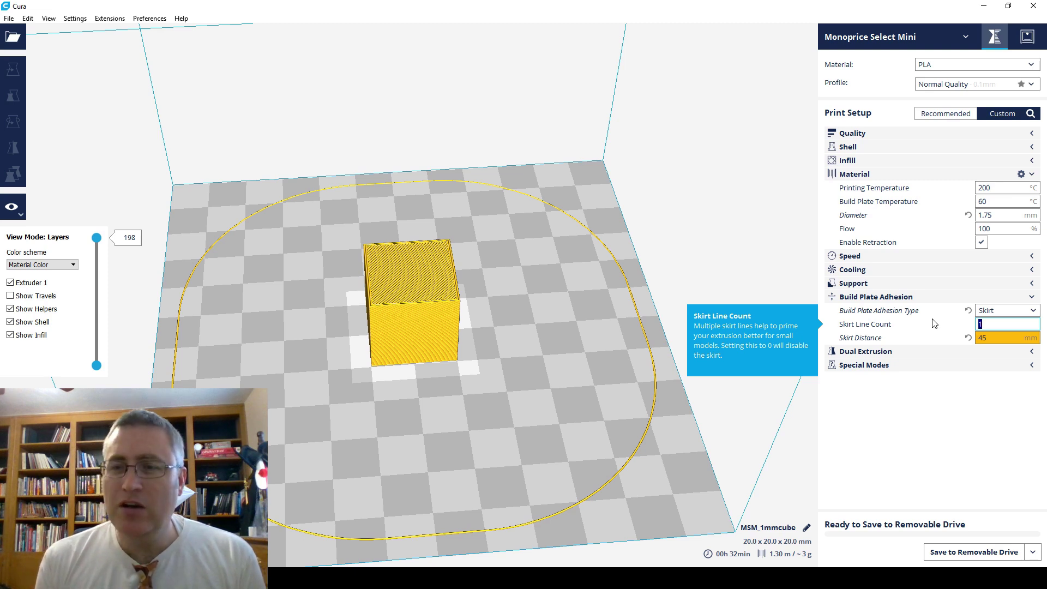
pyautogui.write('10')
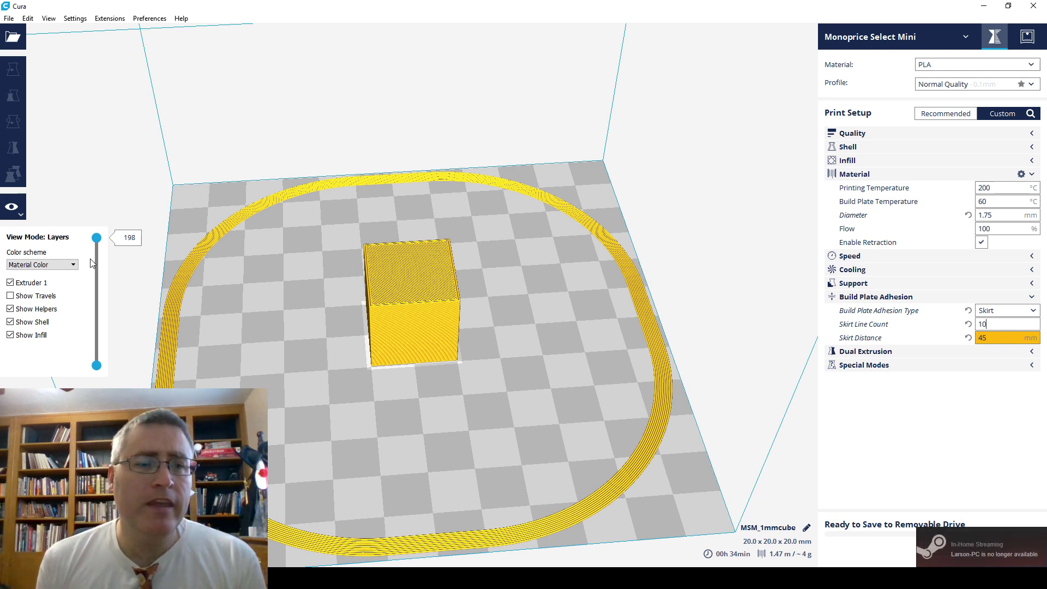
# - Lower the layer slider from 198 to layer 1, showing the first layer inside the skirt
pyautogui.moveTo(99, 243); pyautogui.dragTo(104, 370)
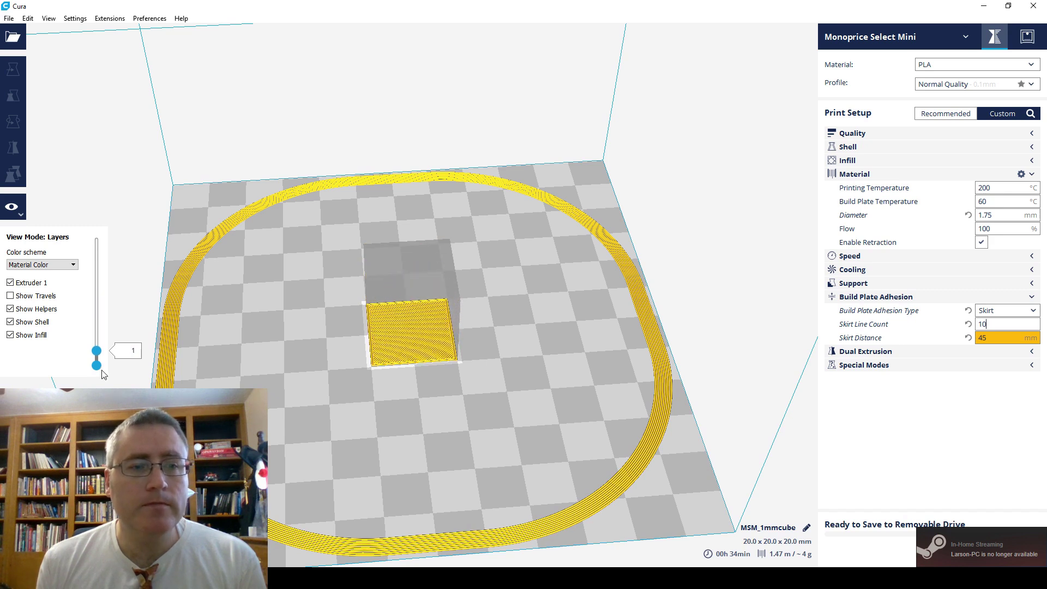